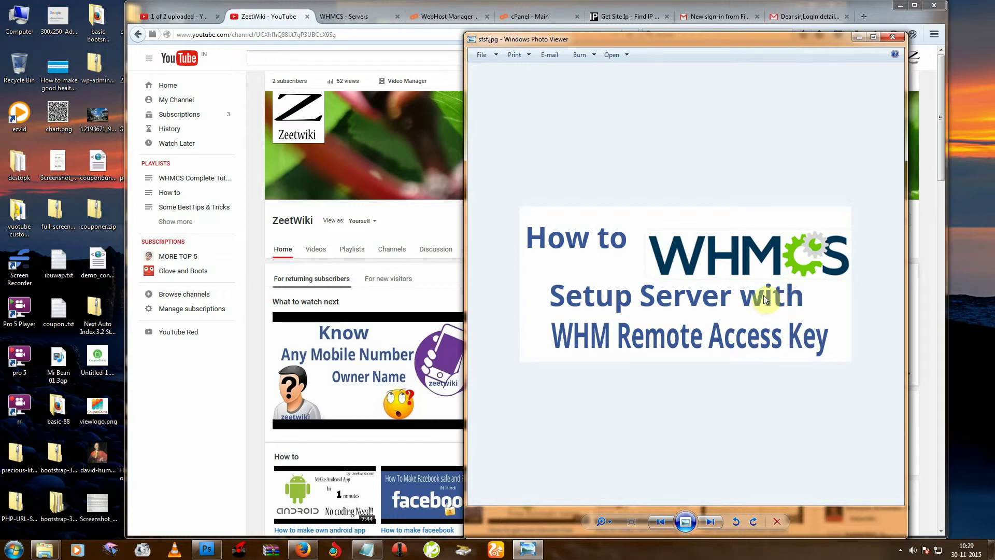
- Bring the WHMCS - Servers browser tab forward over the Photo Viewer window
left_click(346, 17)
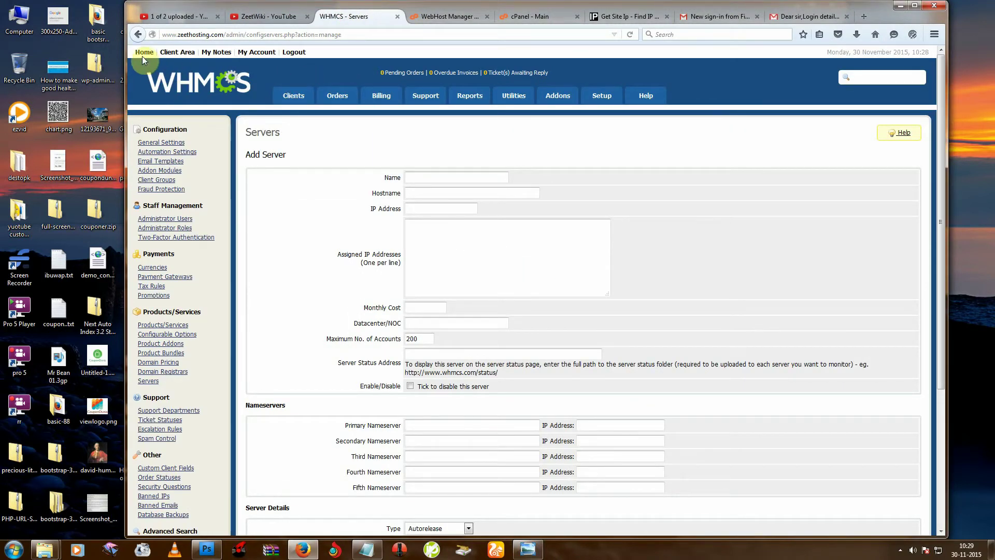
mouse_move(602, 96)
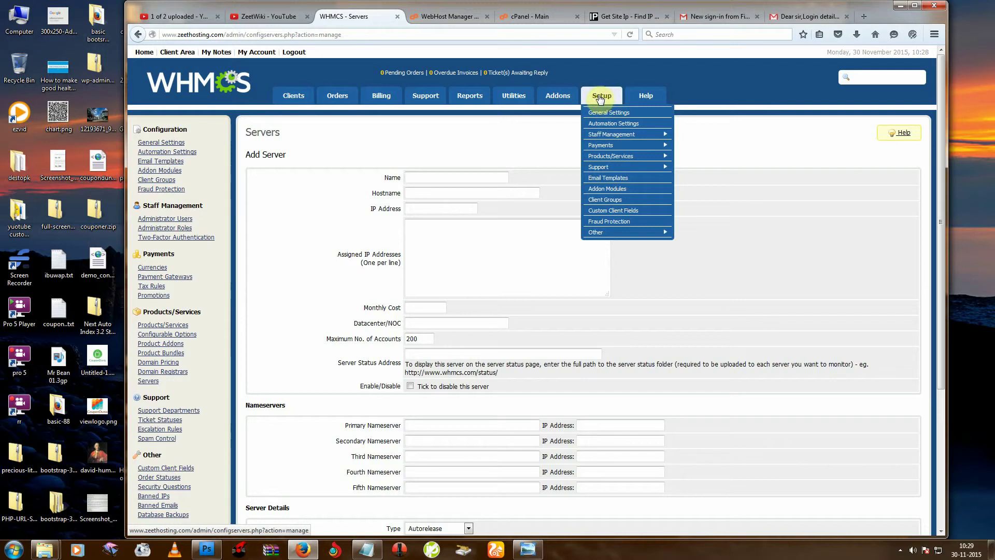
mouse_move(611, 156)
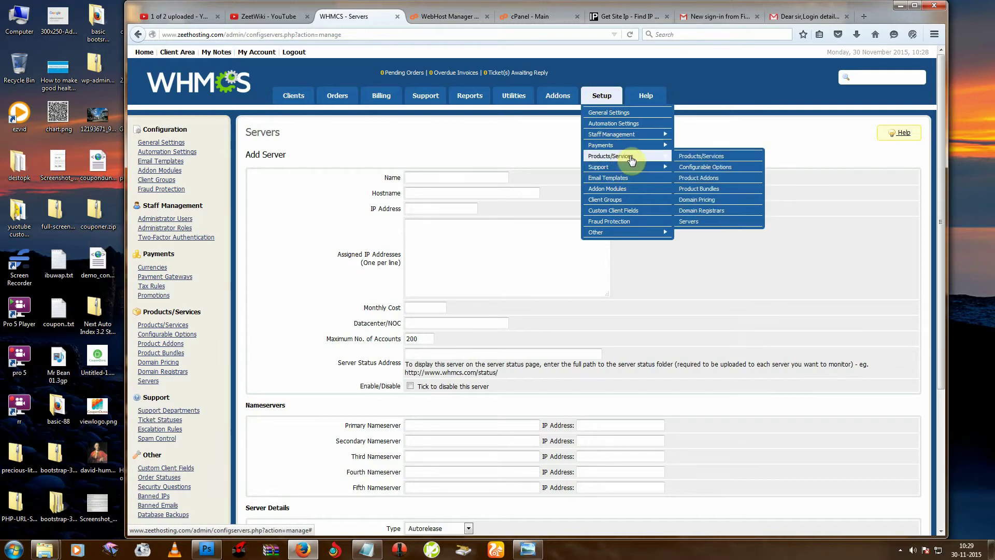
left_click(689, 222)
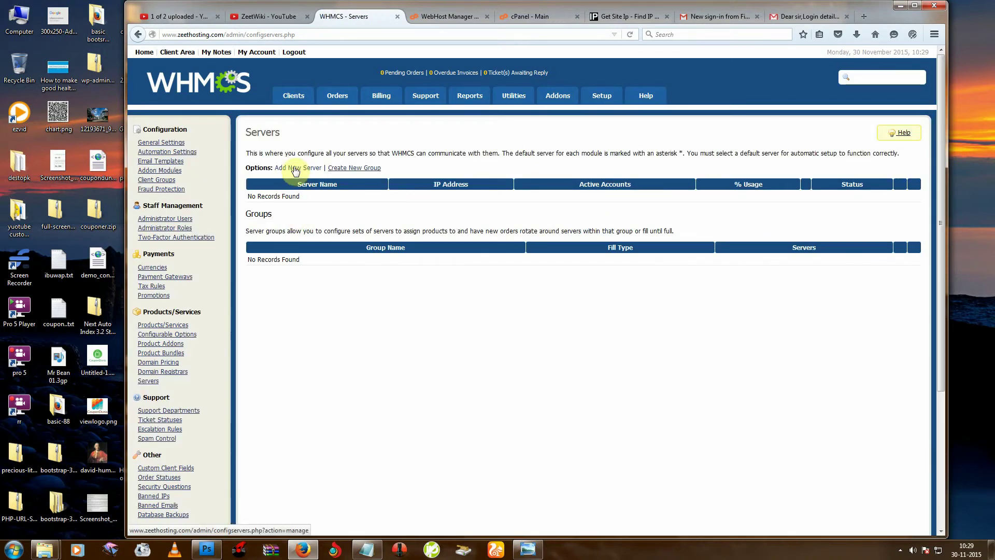
left_click(292, 169)
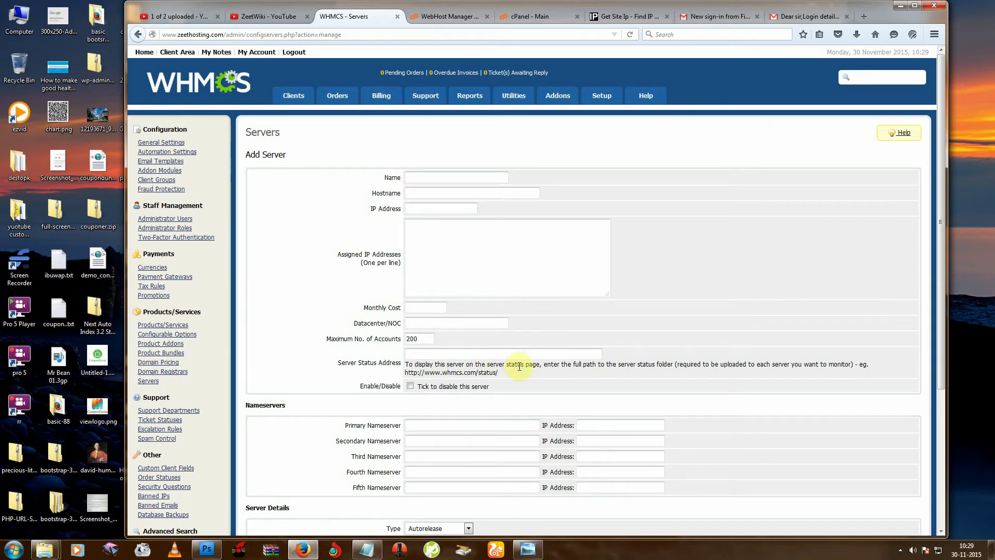
left_click(429, 179)
type("zeet")
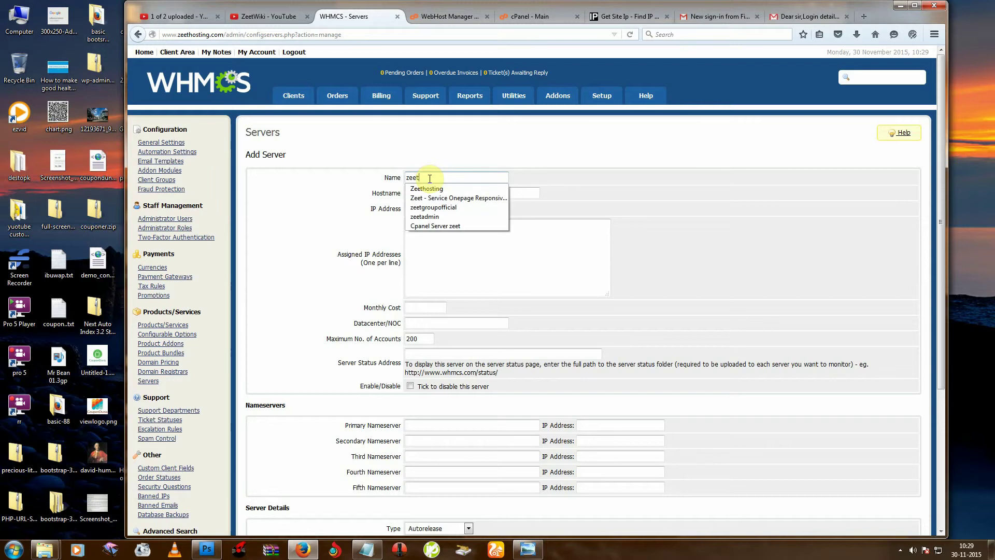
- Fill the server name Zeethosting and hostname nanosupercloud.com from the suggestions
left_click(436, 189)
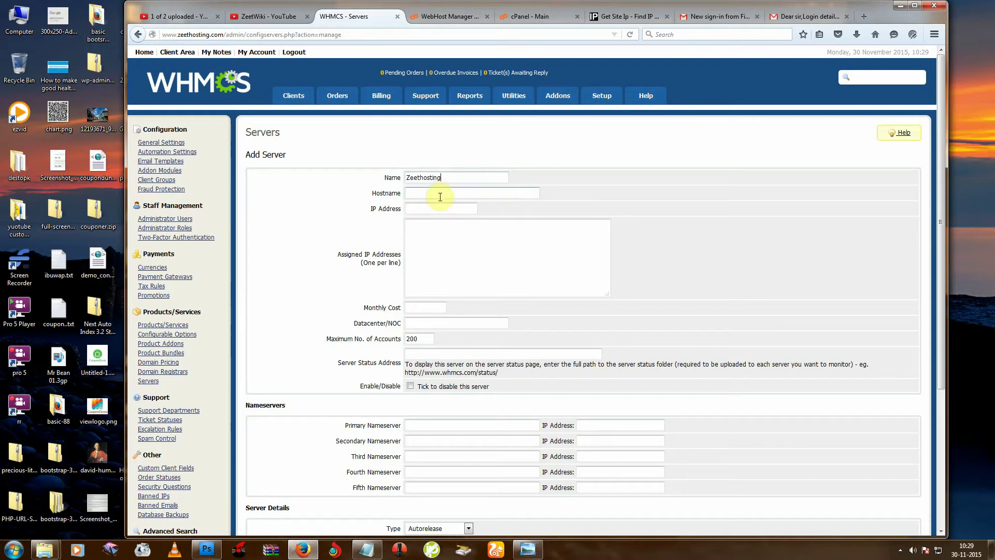
left_click(438, 194)
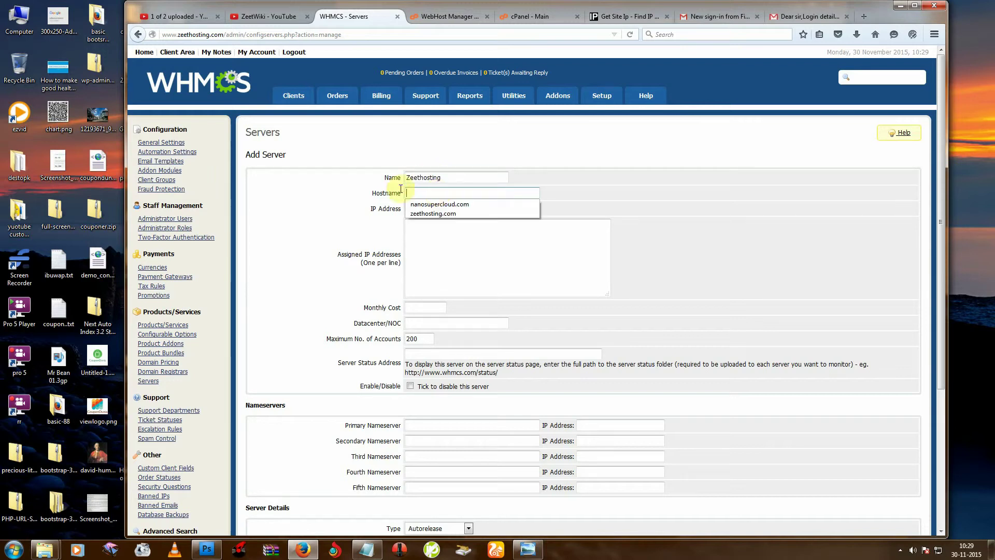
left_click(428, 205)
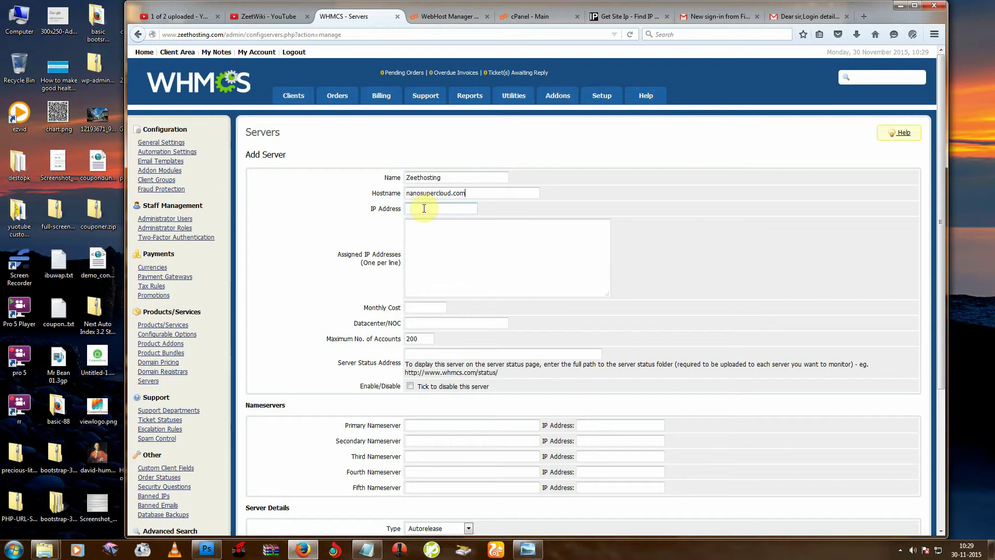
left_click_drag(467, 193, 394, 195)
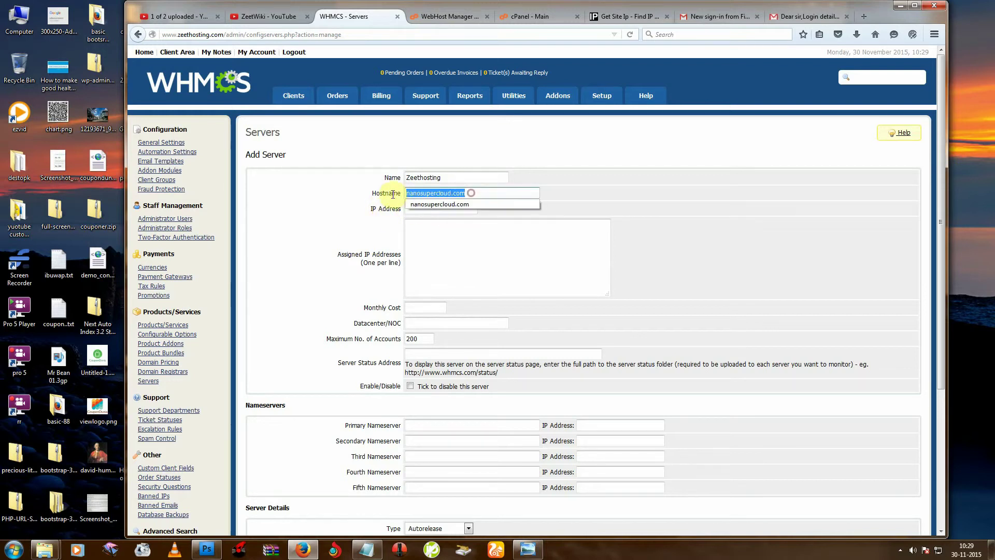
left_click(380, 208)
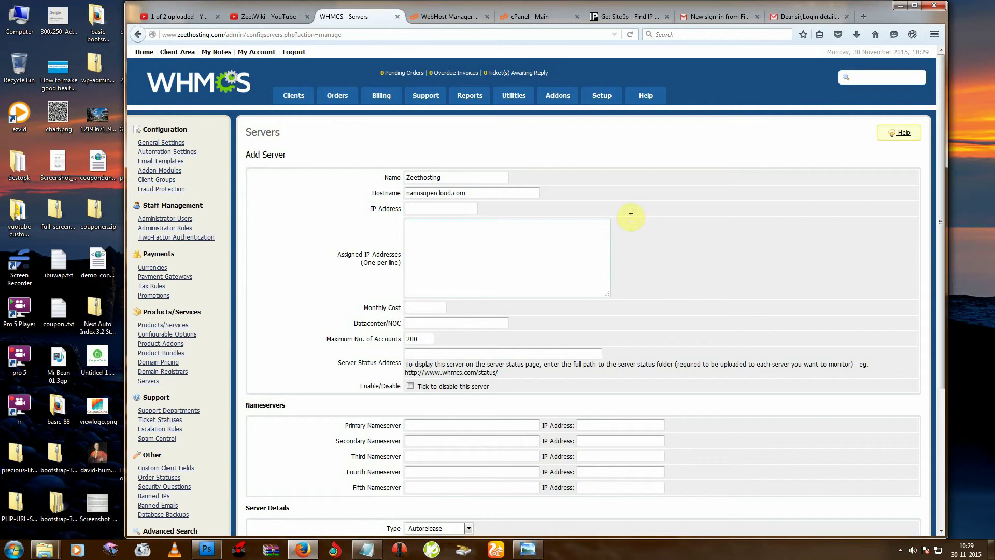
- Look up nanosupercloud.com on the Get Site IP page and select the result 198.24.151.123
left_click(622, 16)
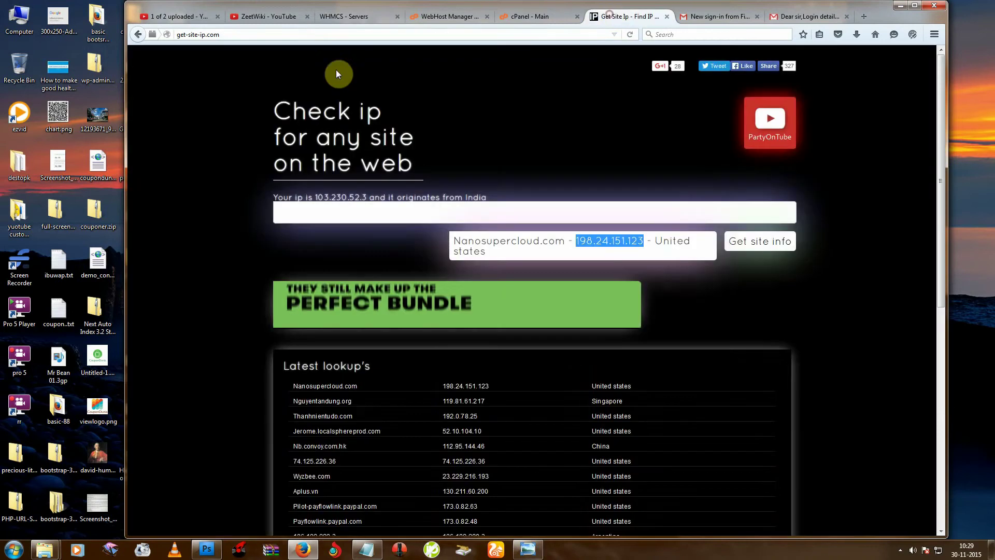
left_click(191, 35)
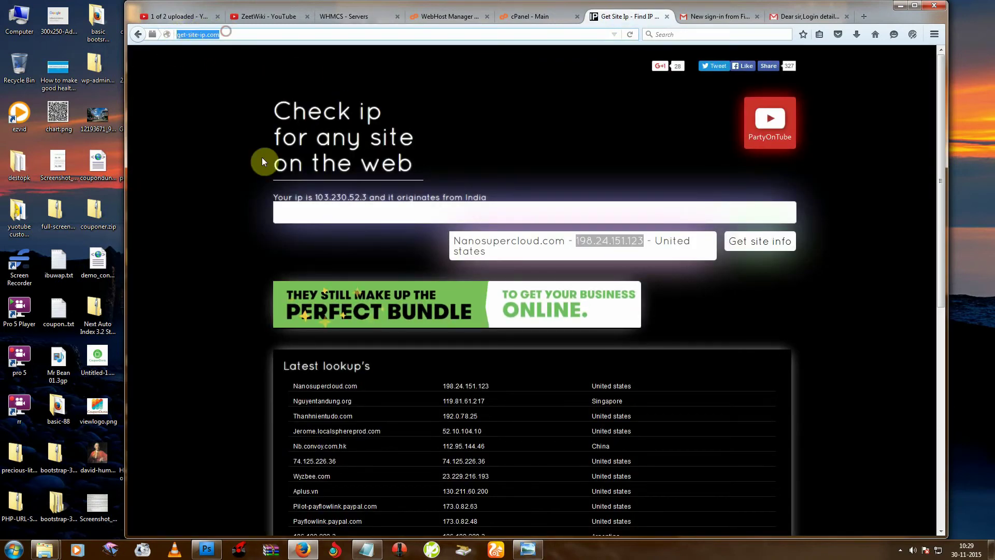
left_click(311, 213)
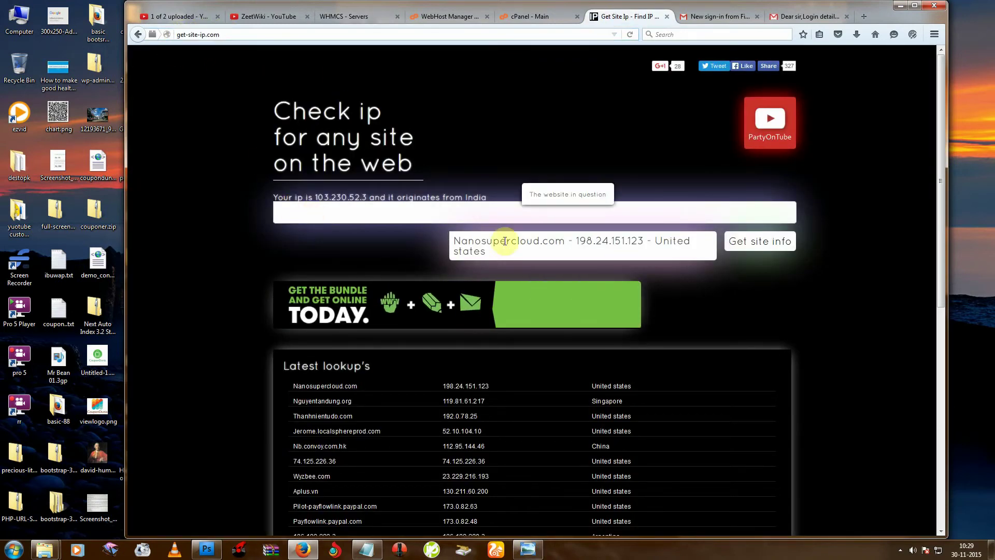
left_click(306, 210)
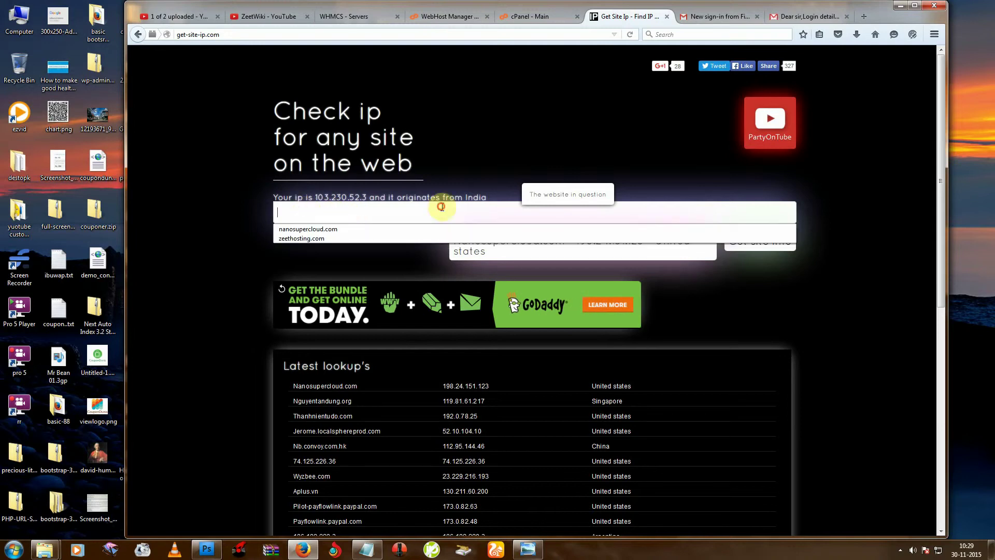
double_click(588, 243)
- Enter IP address 198.24.151.123 on the Add Server form, leaving the account limit at 200
left_click(351, 20)
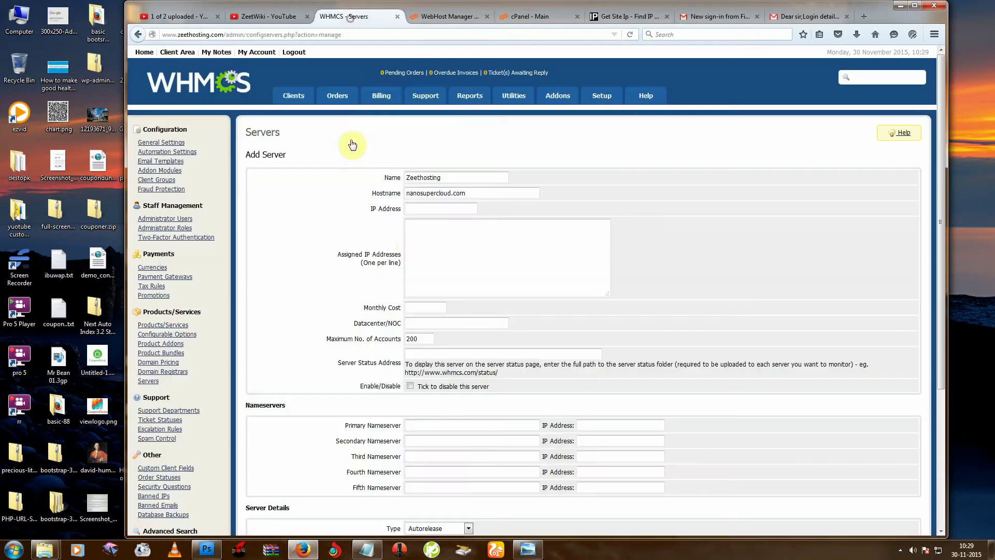
left_click(436, 209)
left_click(426, 220)
type("198.24.151.123")
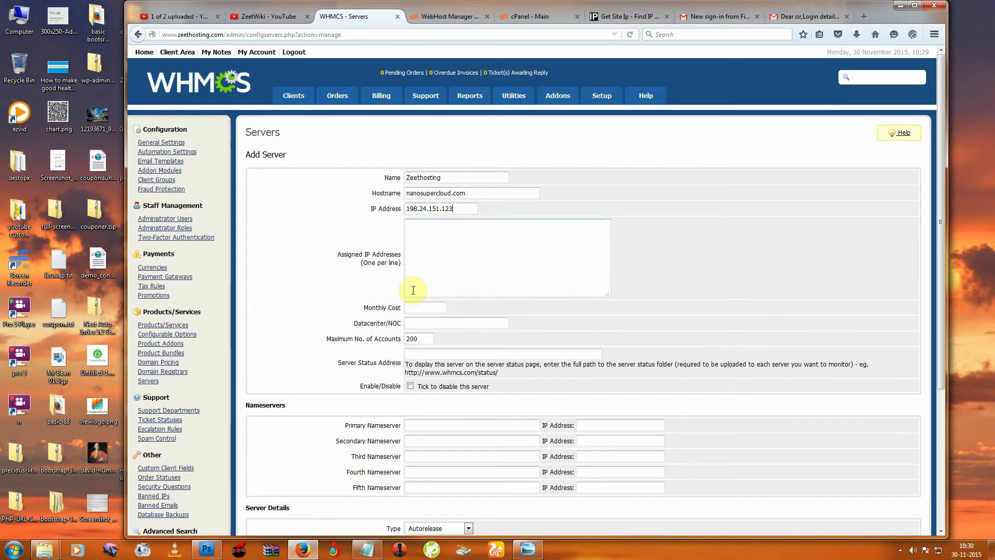
left_click_drag(328, 338, 411, 342)
double_click(422, 339)
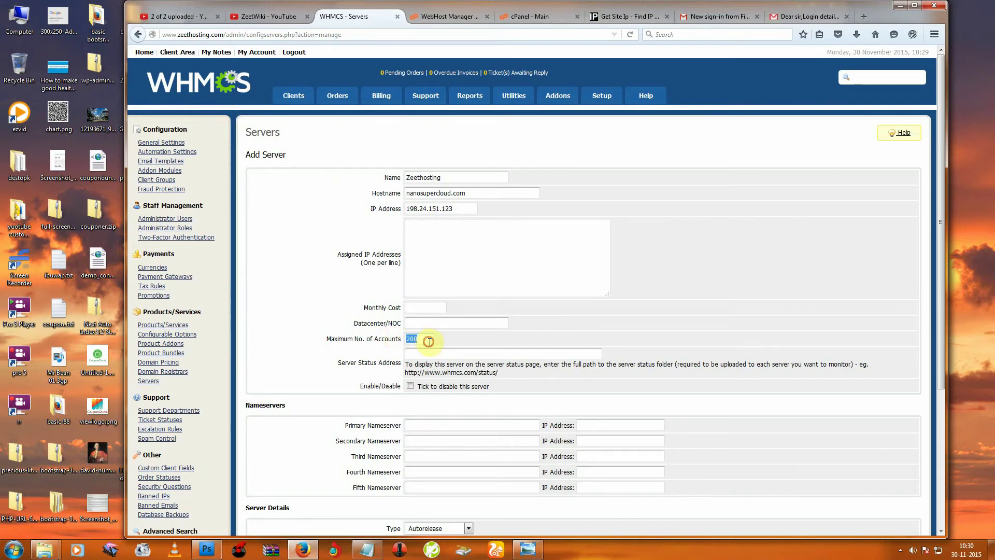
left_click(496, 338)
- Fill primary nameserver ns1.nanosupercloud.com and secondary ns2.nanosupercloud.com
left_click(420, 425)
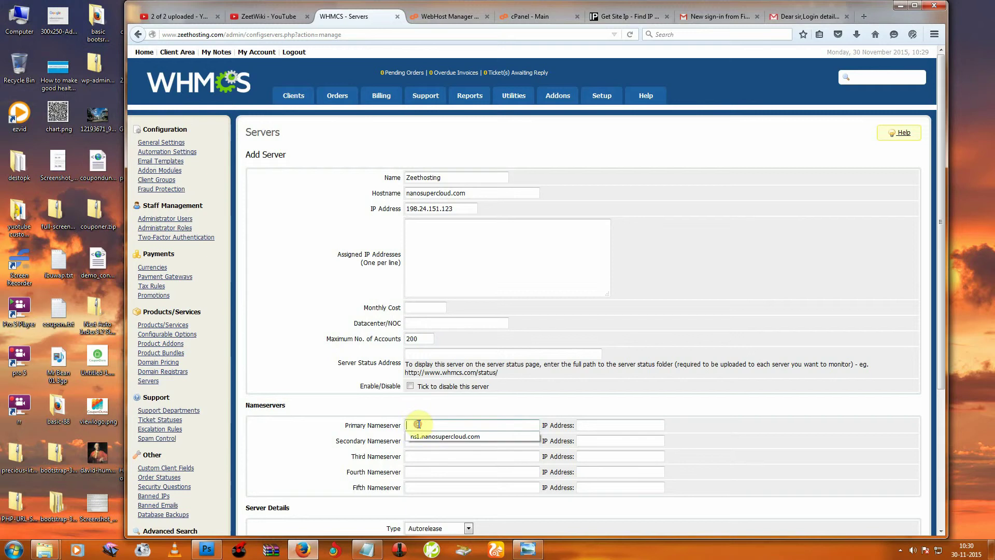
left_click(445, 437)
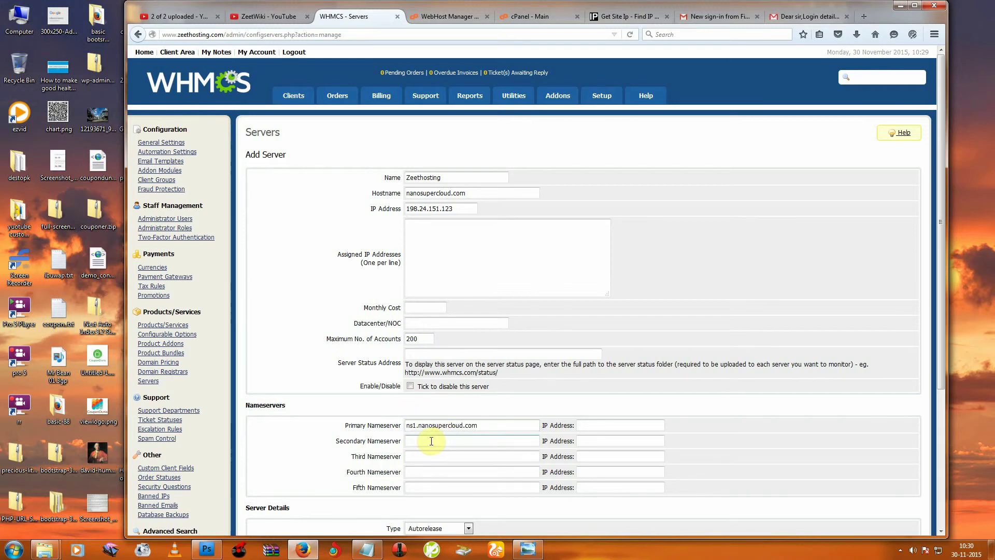
type("n")
left_click(440, 452)
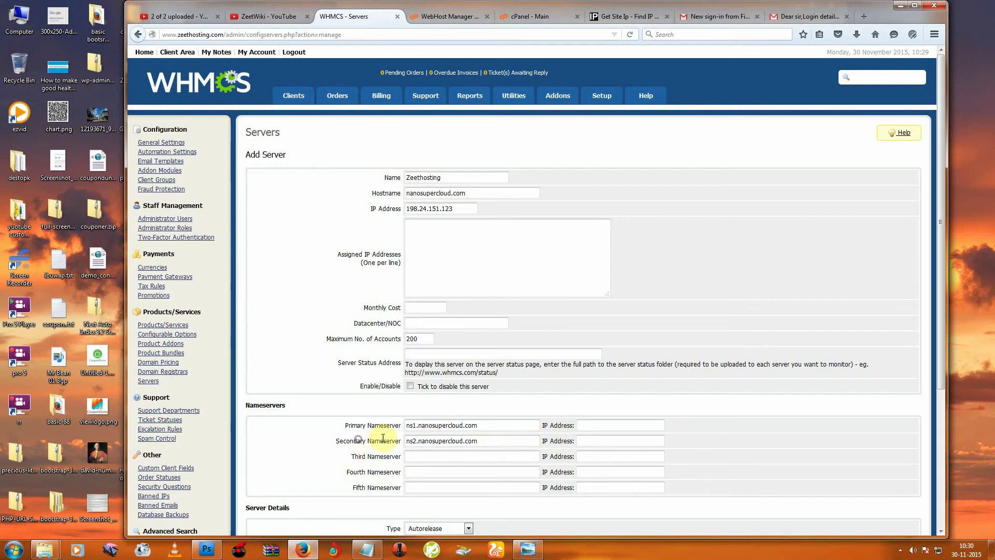
mouse_move(420, 426)
left_mouse_down()
mouse_move(494, 426)
mouse_move(356, 424)
left_mouse_up()
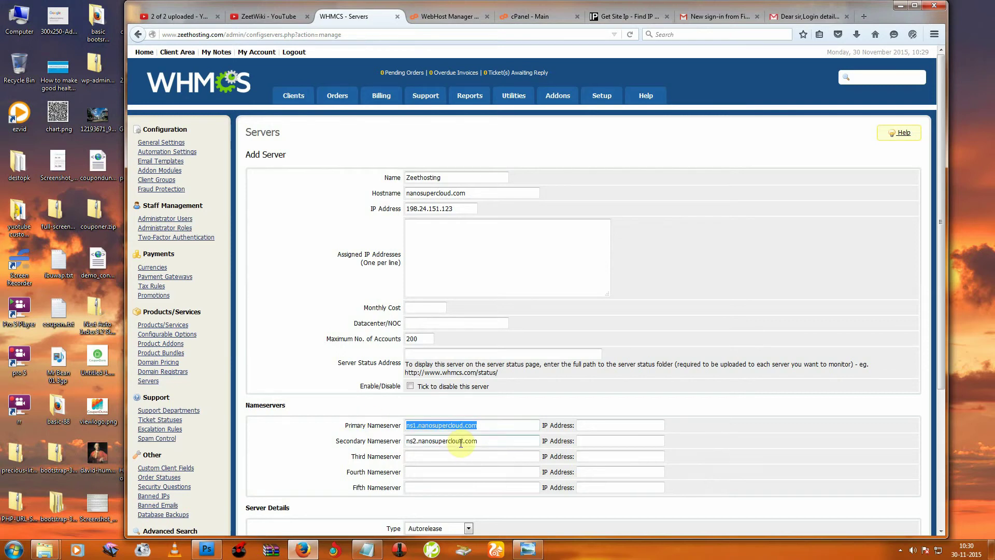
left_click(902, 549)
right_click(899, 499)
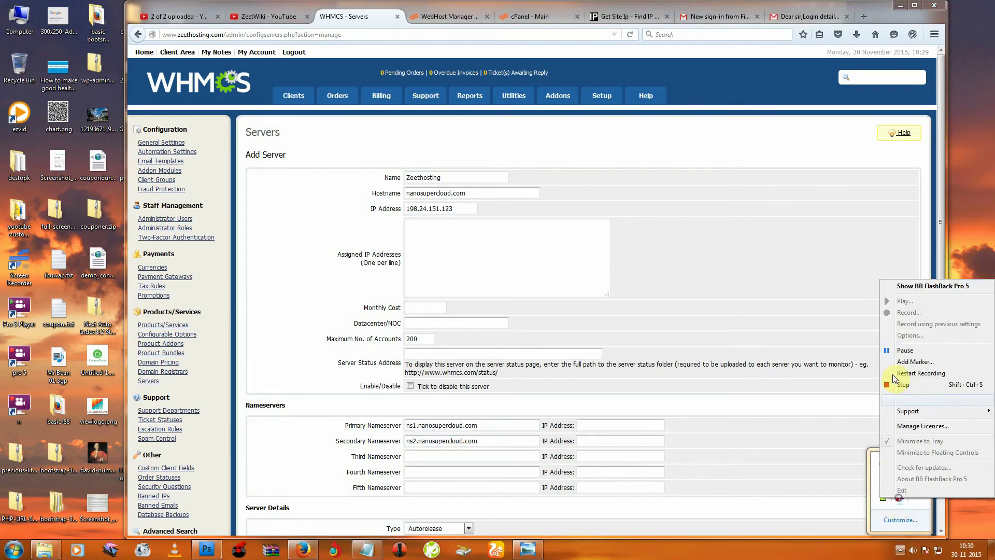
left_click(907, 353)
scroll(740, 372, "down", 2)
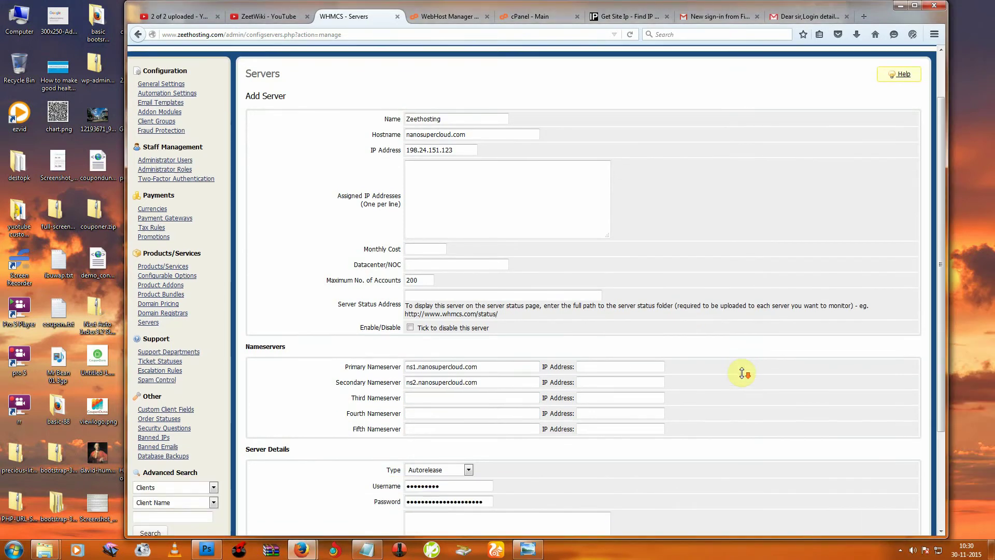
scroll(336, 356, "down", 2)
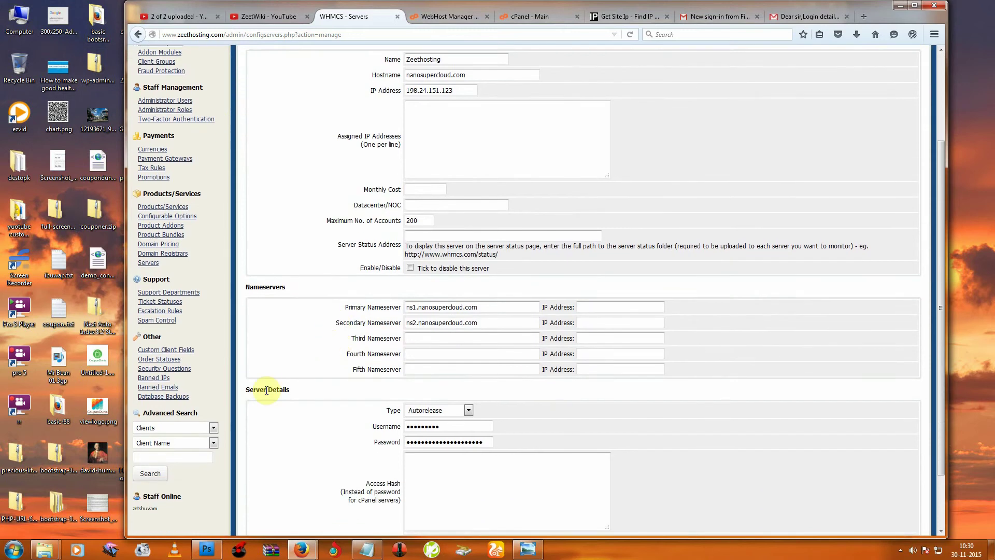
left_click_drag(248, 389, 308, 389)
scroll(395, 408, "down", 3)
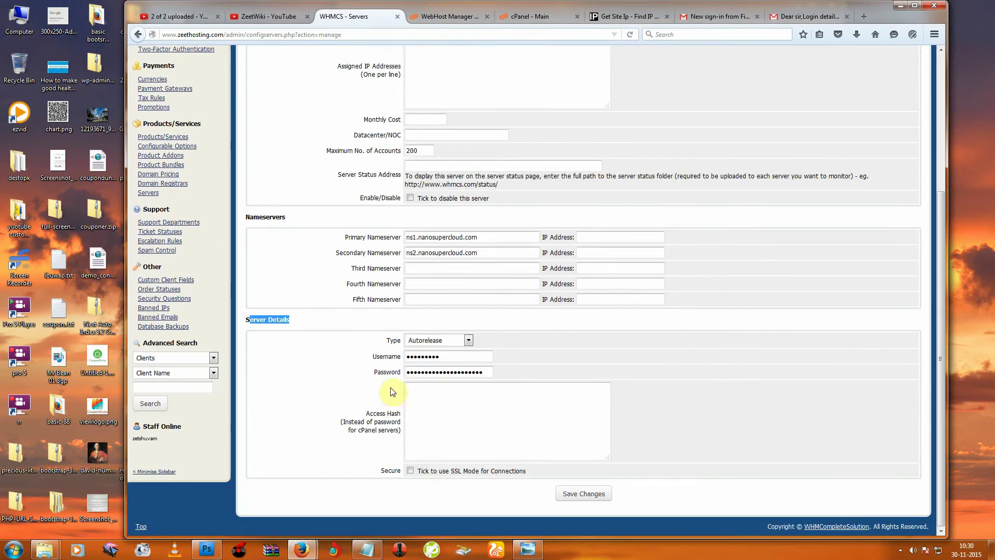
- Set the server type to Cpanel and turn on SSL mode for connections
left_click_drag(384, 342, 396, 341)
left_click(436, 339)
left_click(420, 376)
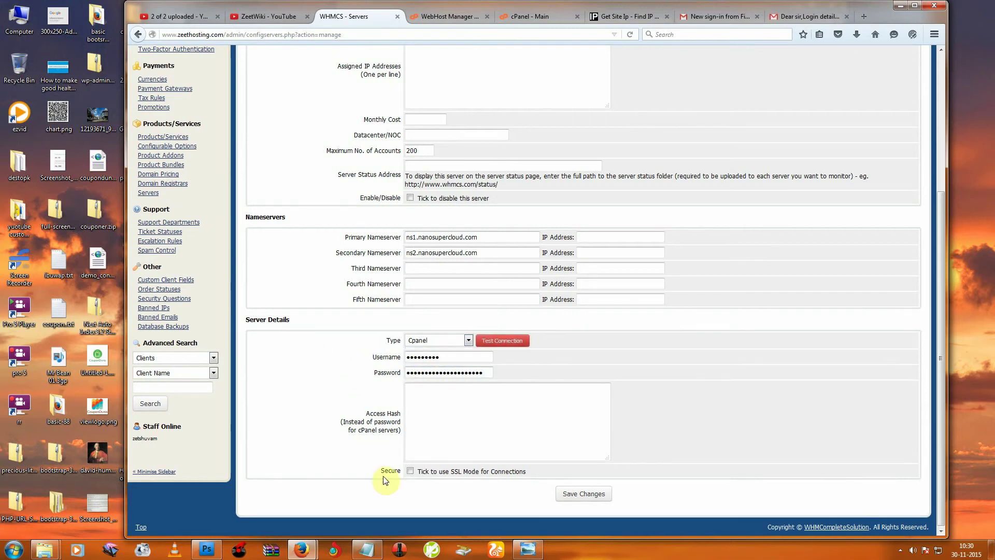
left_click_drag(380, 471, 396, 471)
left_click(410, 471)
left_click(424, 490)
- Review the entered WHM username and password, with the Access Hash still empty
left_click_drag(367, 415, 396, 410)
left_click_drag(401, 411, 402, 429)
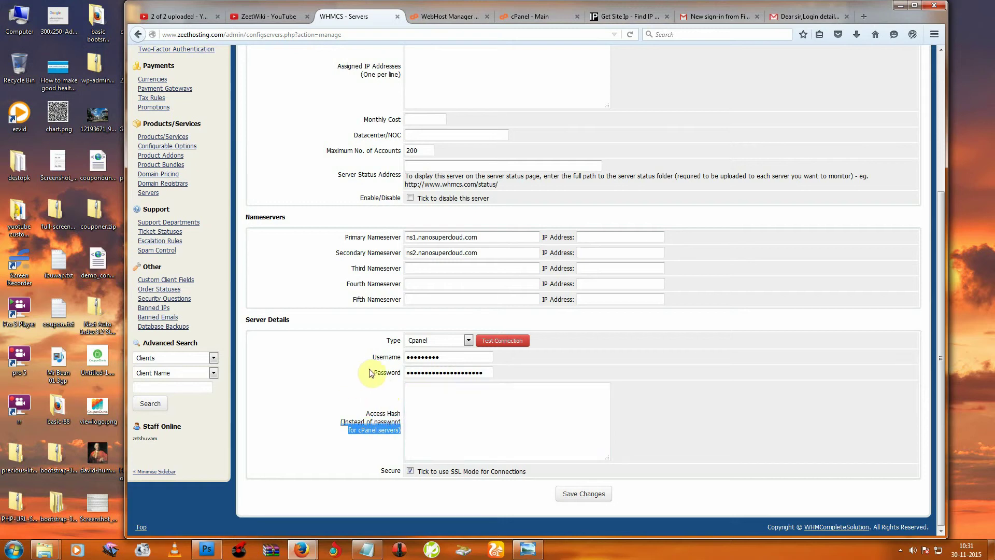
mouse_move(374, 357)
left_mouse_down()
mouse_move(393, 358)
mouse_move(375, 375)
left_mouse_up()
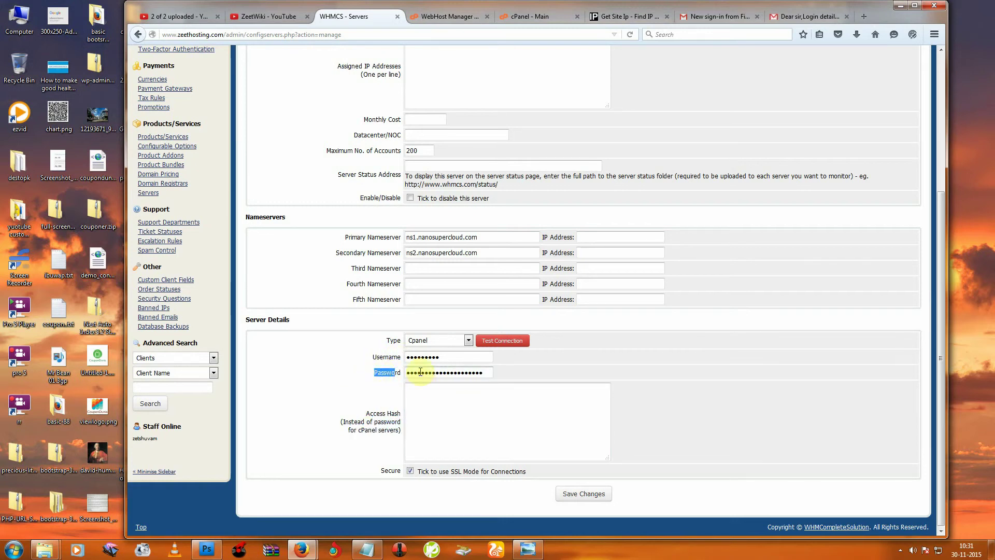
left_click_drag(447, 357, 424, 356)
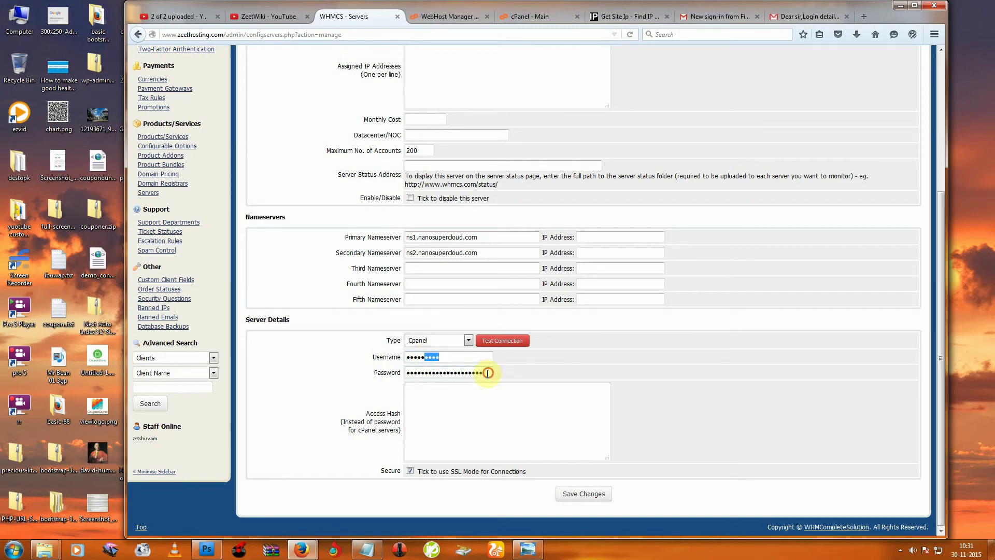
left_click_drag(488, 372, 408, 373)
double_click(440, 357)
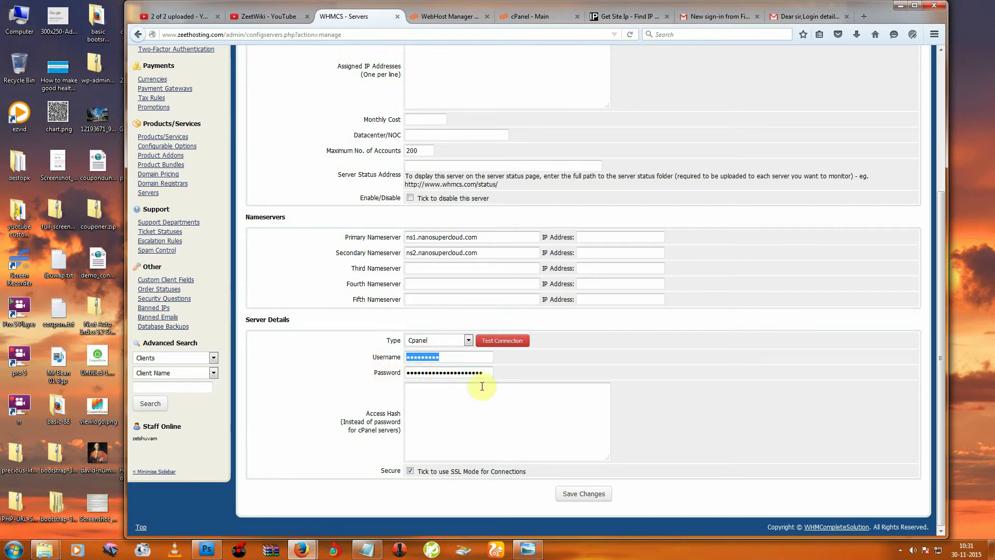
left_click_drag(490, 373, 408, 373)
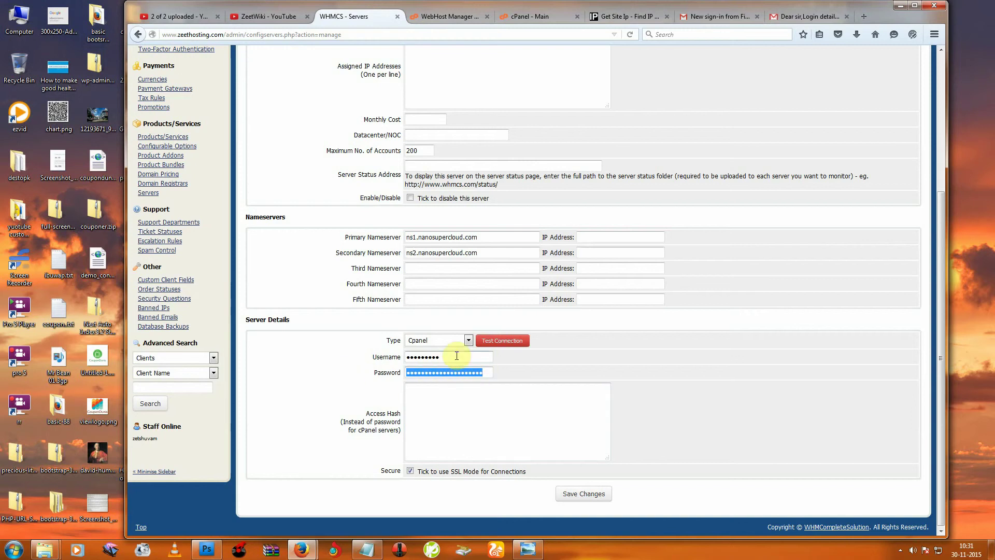
double_click(445, 356)
double_click(487, 373)
double_click(424, 357)
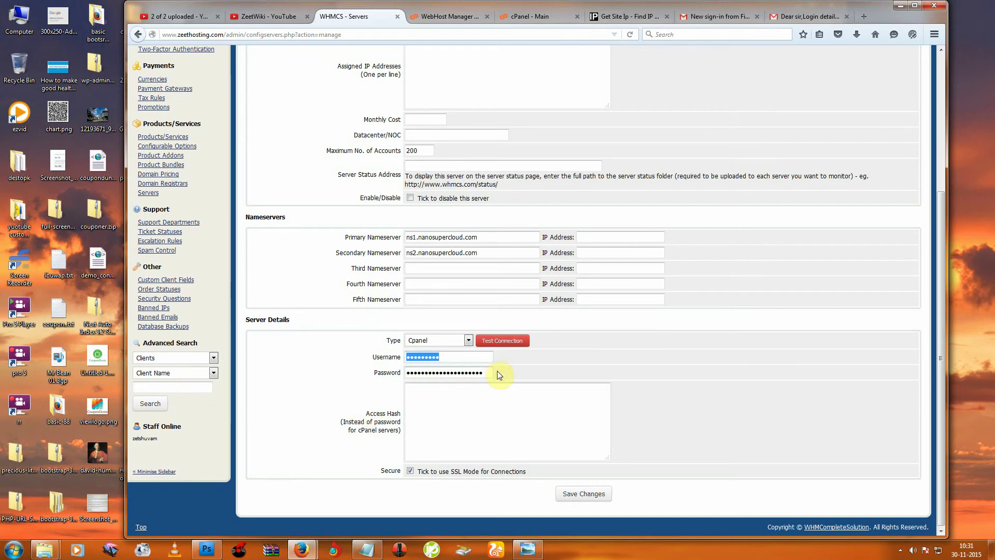
- Generate a new key on WHM's Clusters > Remote Access Key page
left_click(440, 16)
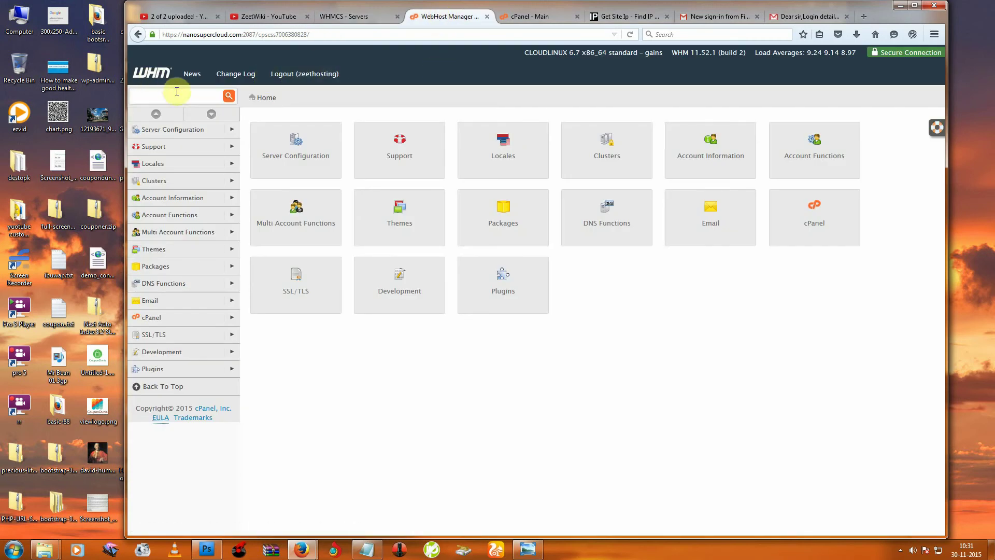
left_click(173, 185)
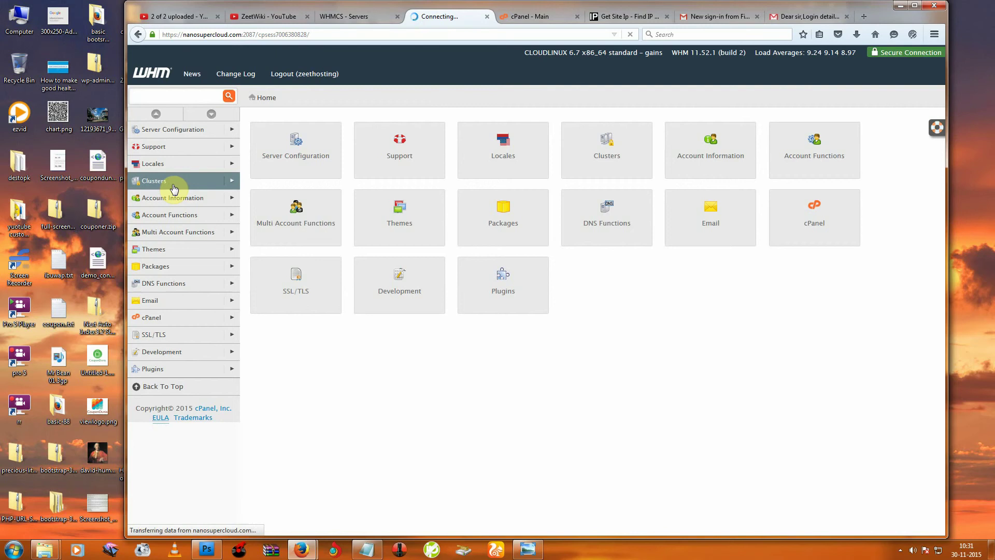
left_click(211, 114)
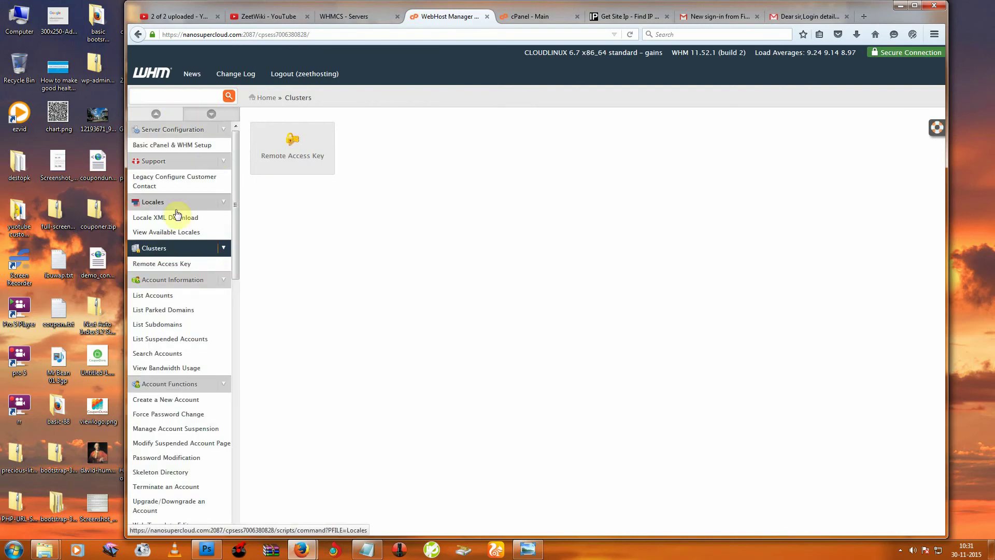
left_click(163, 265)
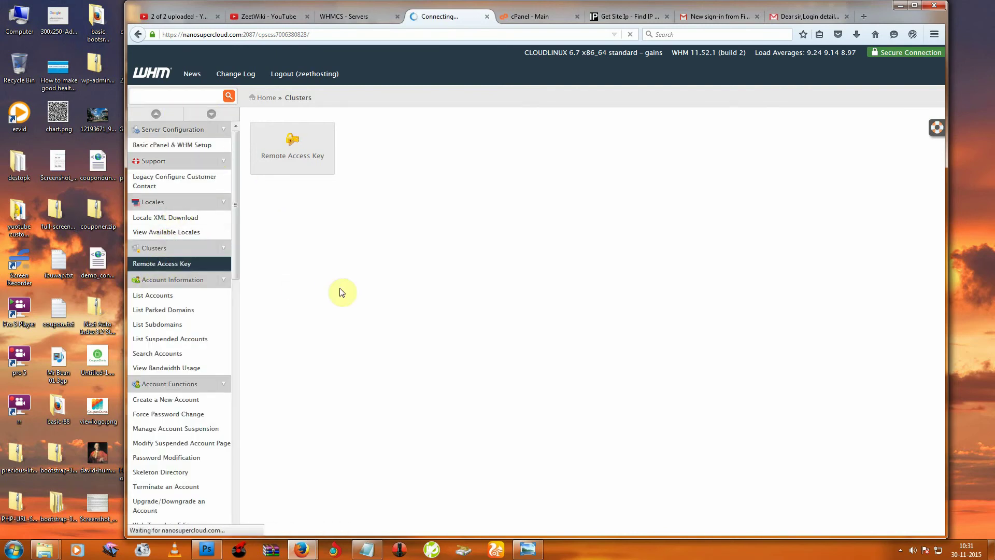
left_click(480, 290)
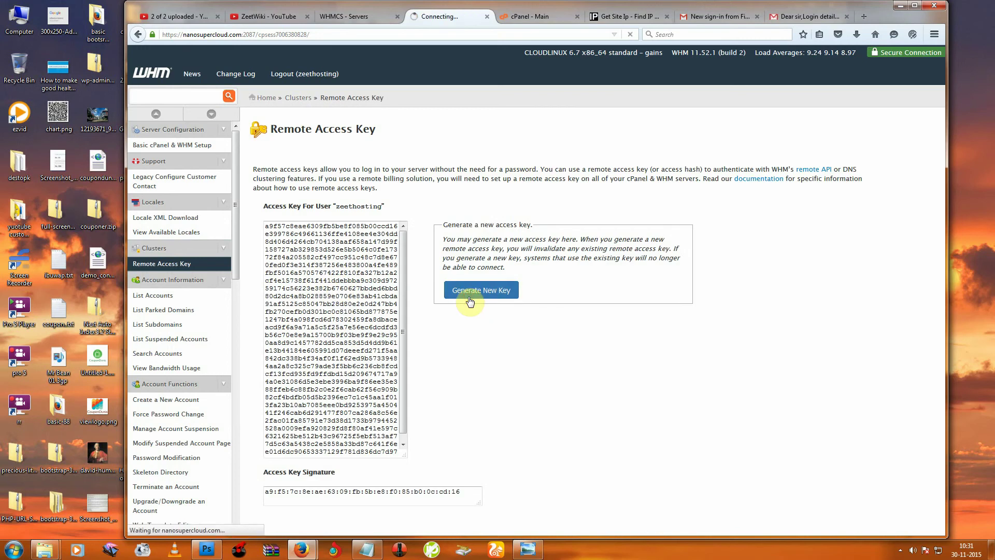
- Select the whole generated access key and copy it
right_click(363, 289)
left_click(312, 282)
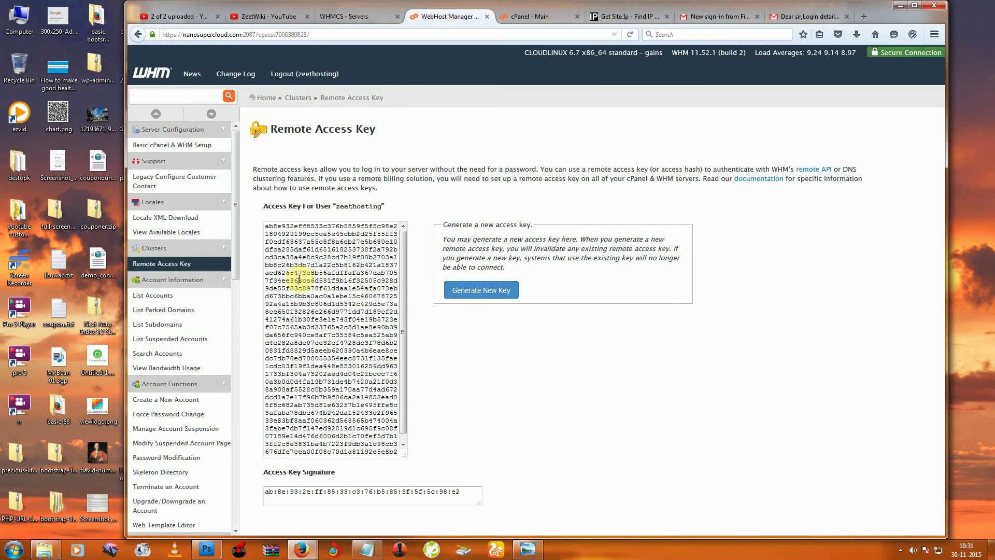
right_click(299, 279)
left_click(338, 355)
right_click(347, 276)
left_click(362, 312)
- Paste the copied key into the Access Hash field of the WHMCS server form
left_click(347, 17)
left_click(460, 416)
right_click(459, 416)
left_click(489, 463)
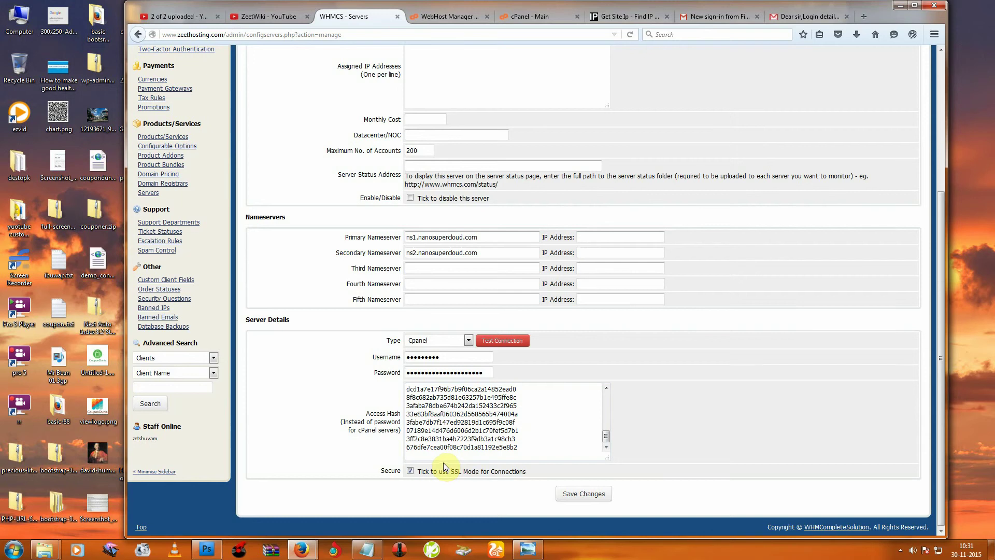
- Run the connection test and highlight its result
left_click(902, 550)
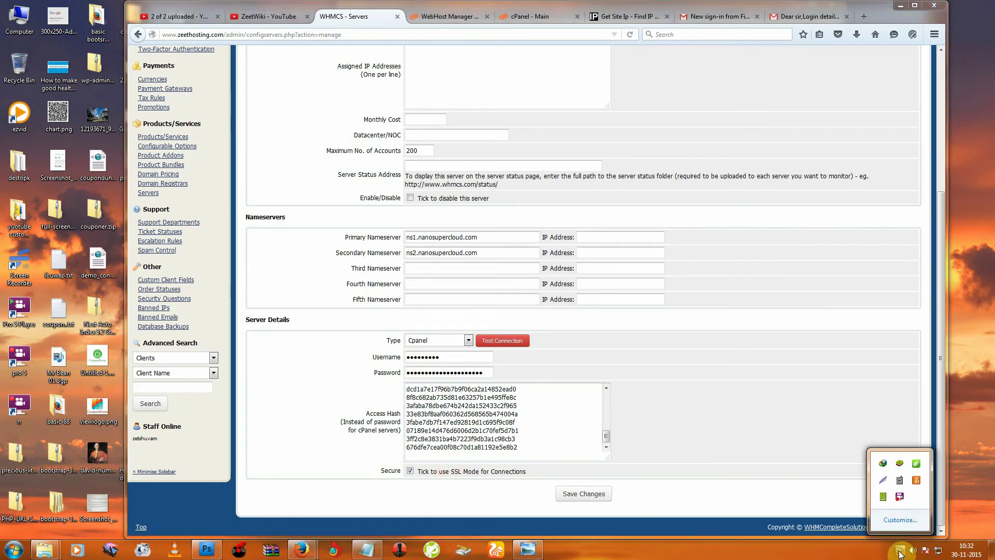
right_click(901, 500)
left_click(913, 348)
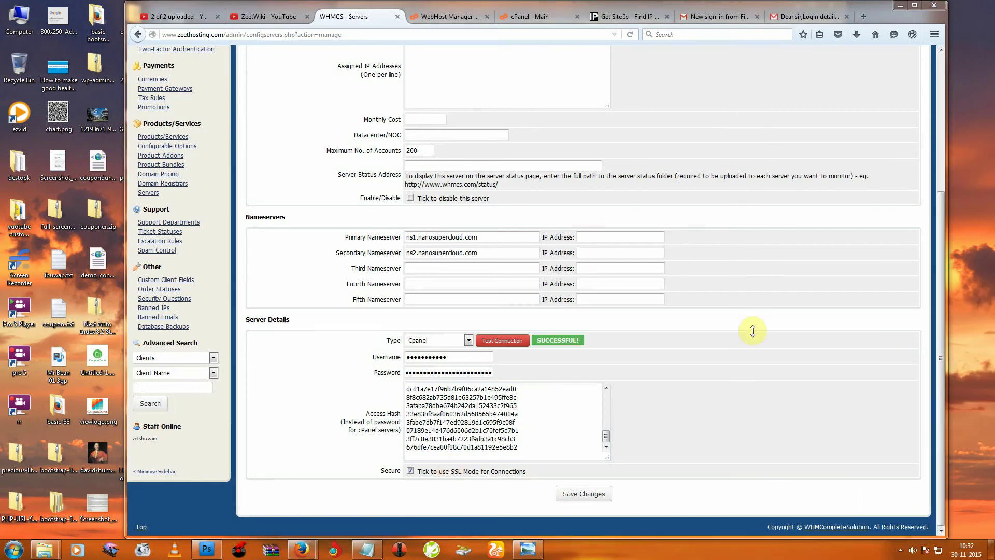
left_click(500, 343)
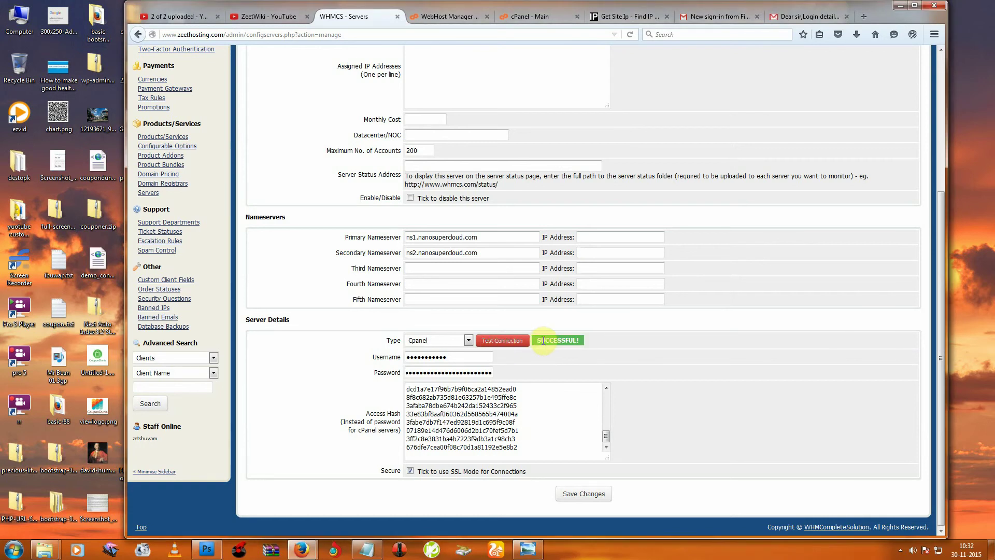
left_click_drag(538, 340, 577, 342)
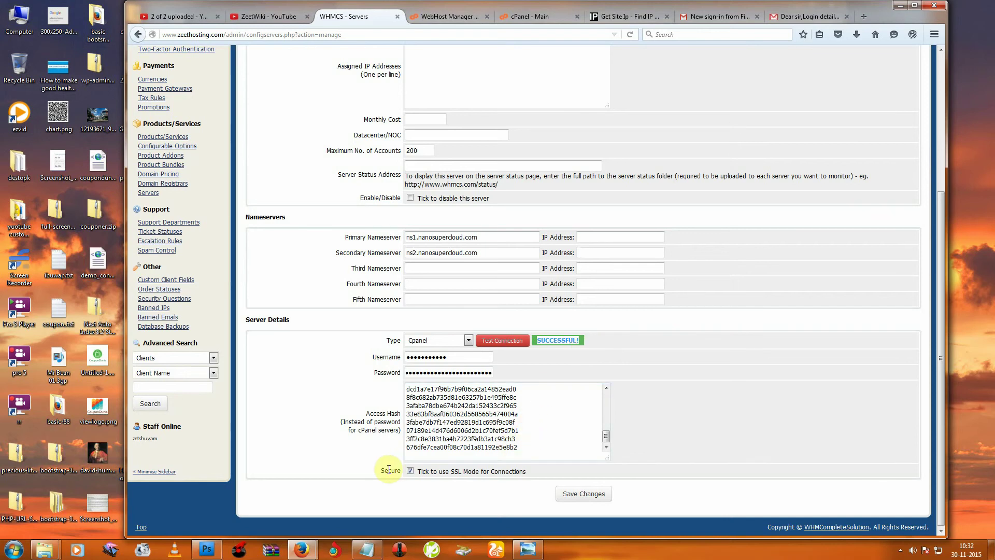
- Correct the username and retest until the connection reports SUCCESSFUL!
left_click(451, 357)
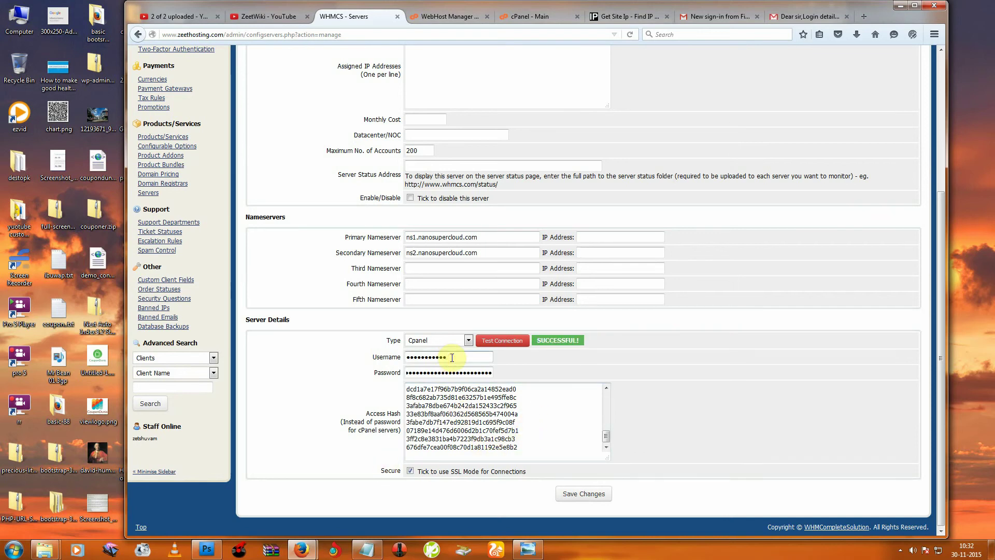
left_click(504, 342)
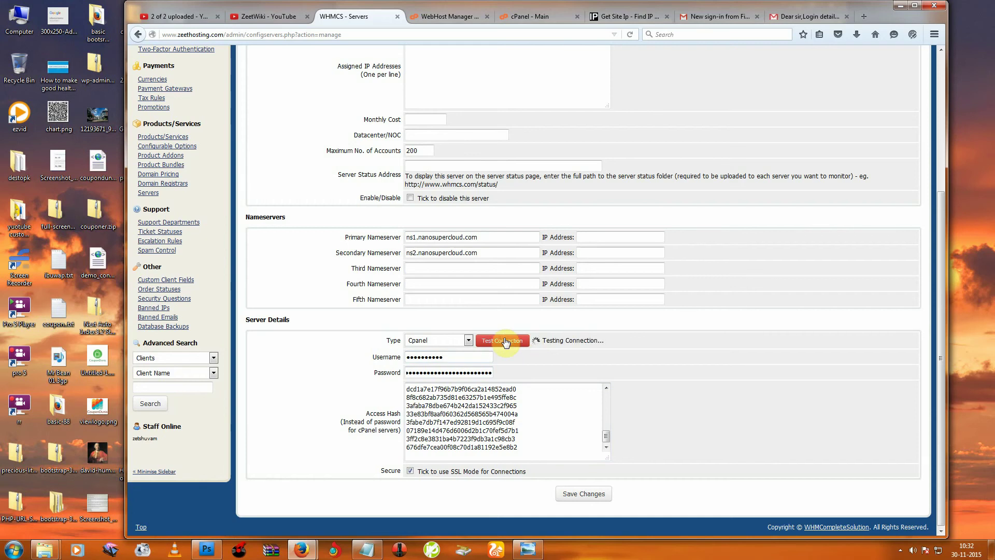
left_click(477, 357)
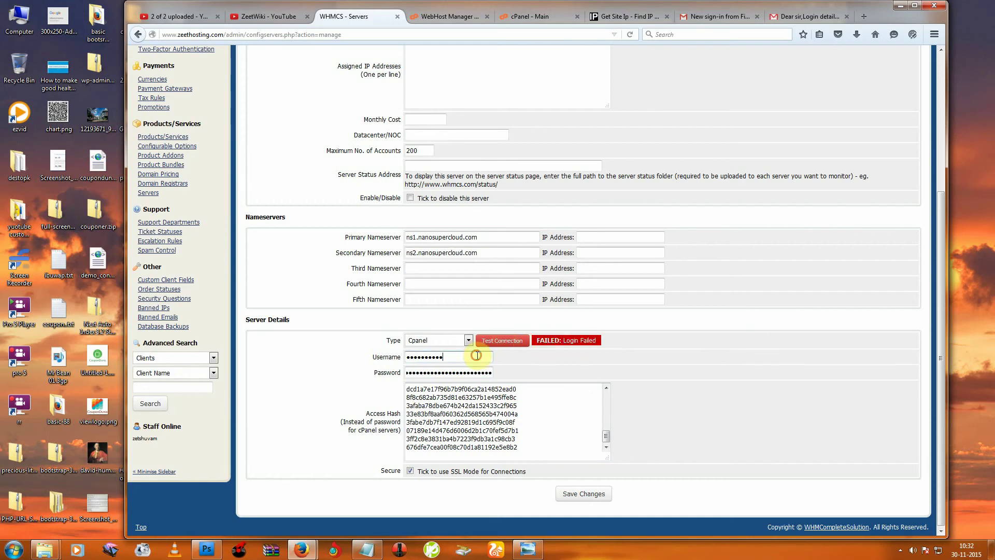
left_click(514, 342)
left_click(901, 550)
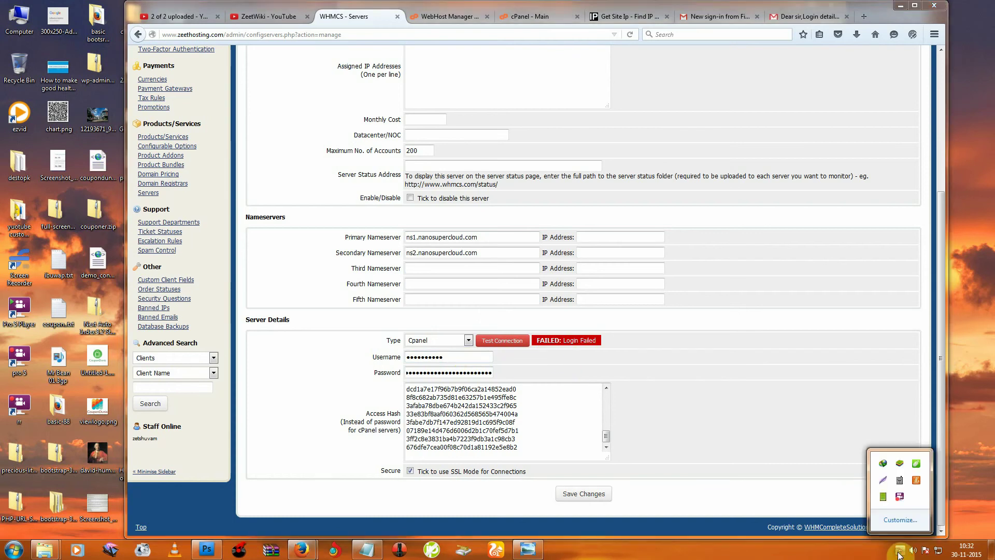
right_click(901, 501)
left_click(921, 354)
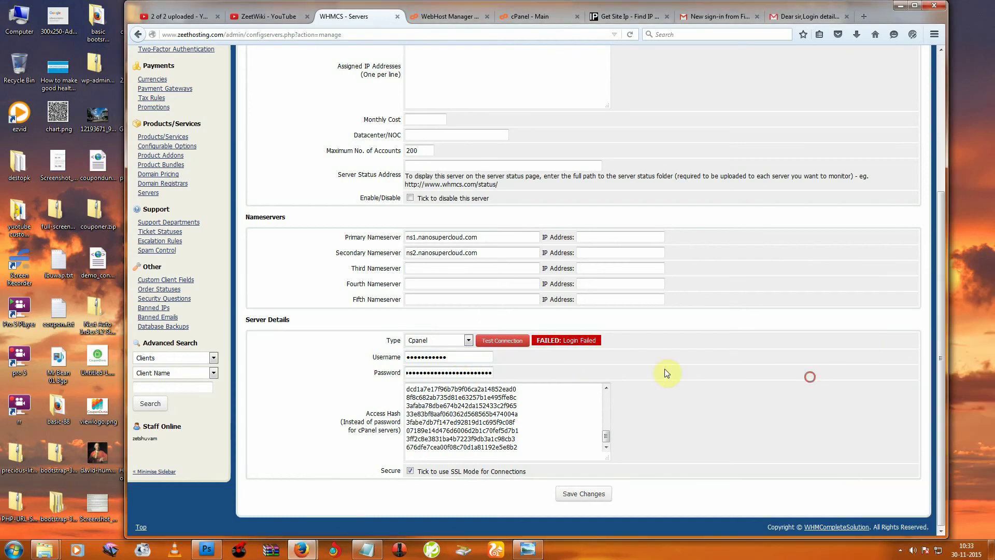
left_click(502, 340)
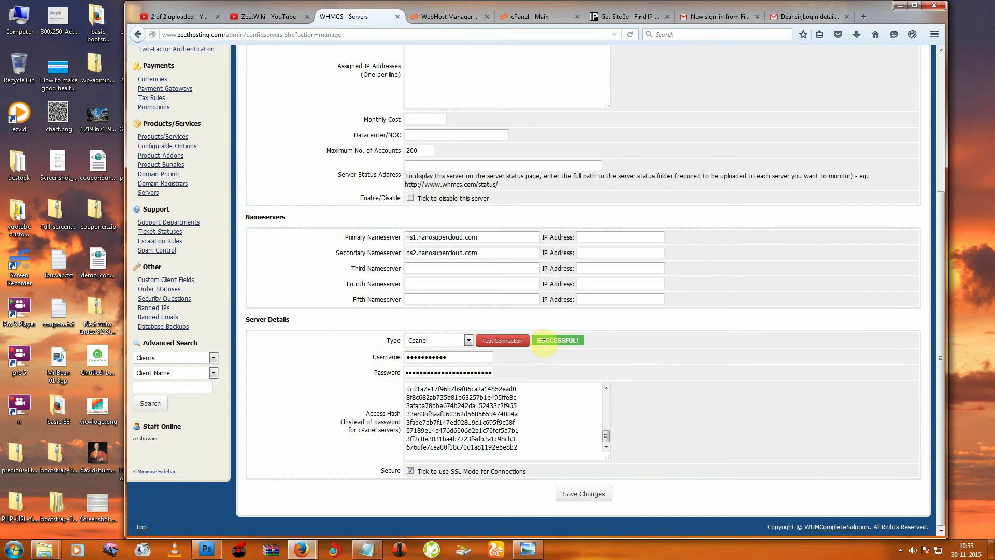
left_click_drag(537, 342, 582, 344)
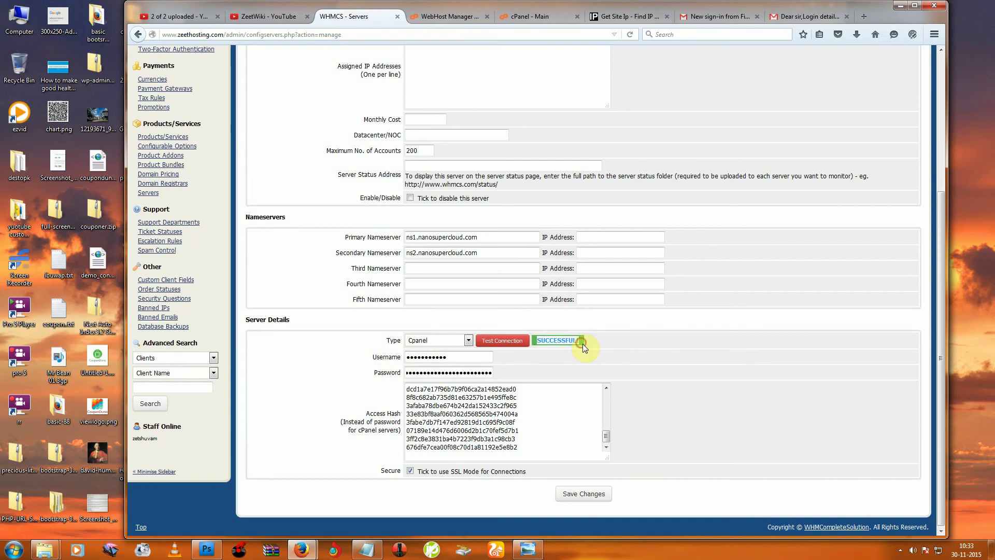
- Save the server and confirm Zeethosting is listed with IP 198.24.151.123 and a green status
left_click(594, 498)
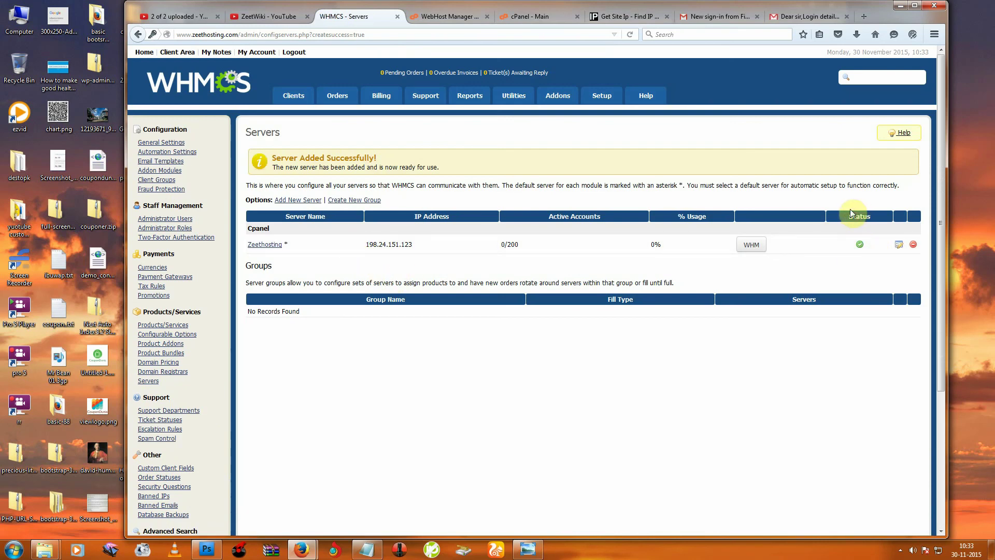
left_click_drag(846, 217, 873, 217)
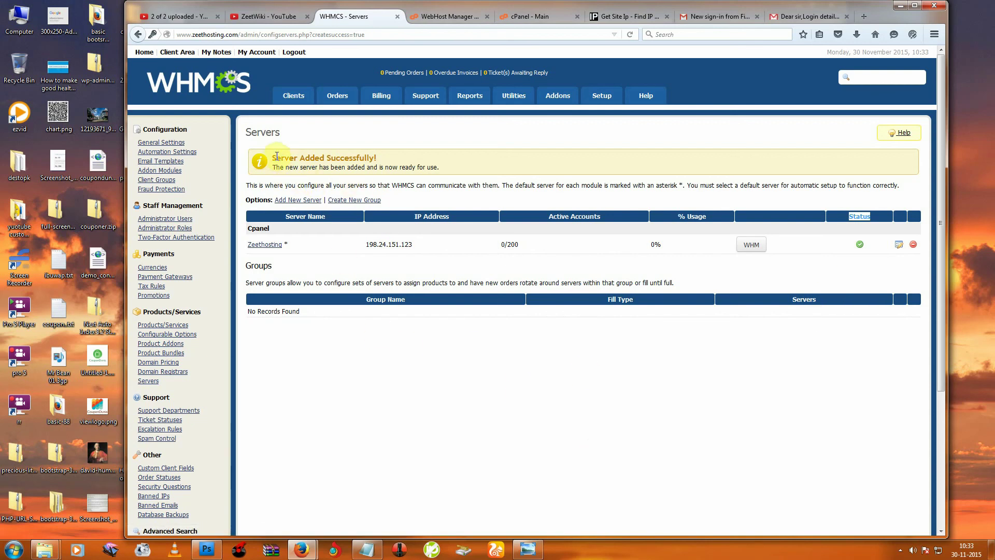
left_click_drag(251, 132, 282, 132)
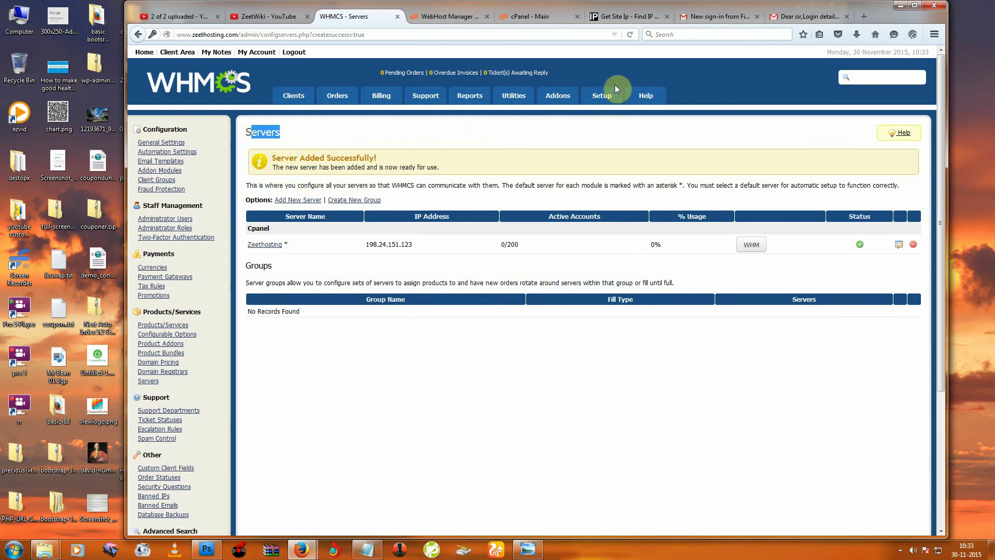
mouse_move(603, 95)
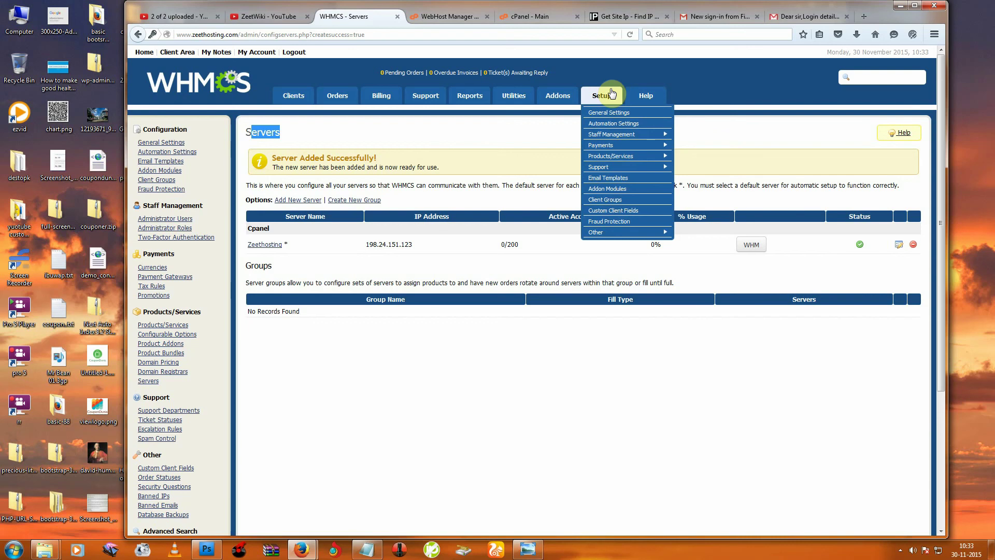
mouse_move(611, 156)
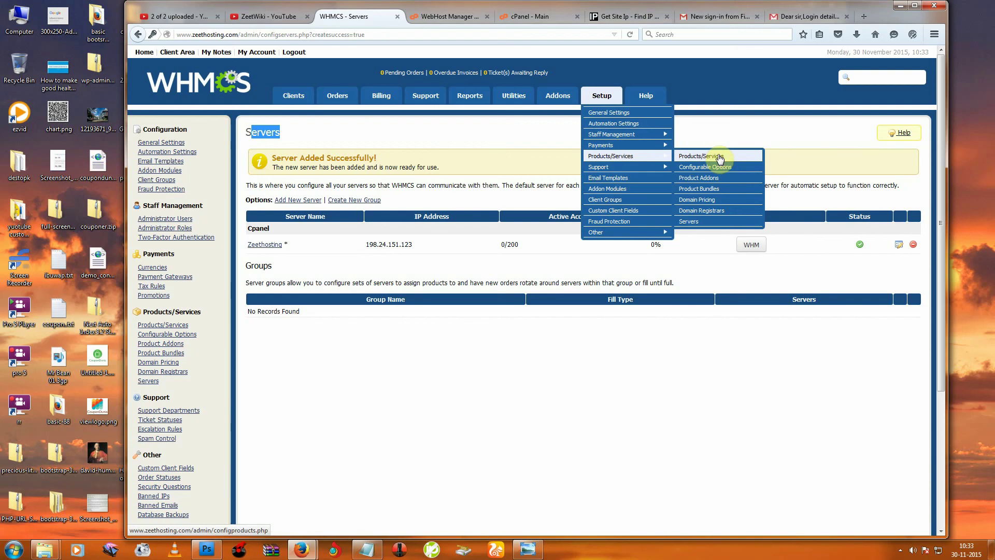
left_click(751, 130)
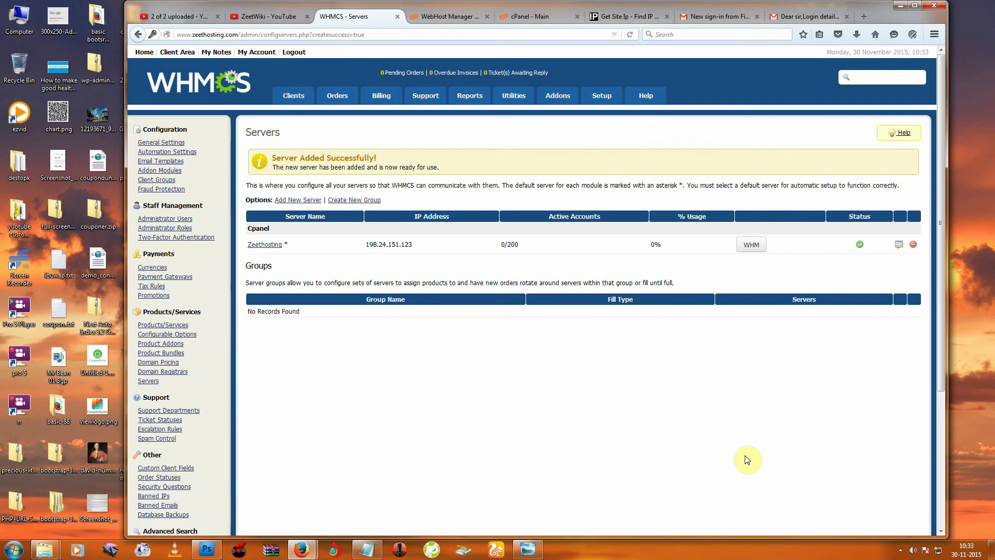